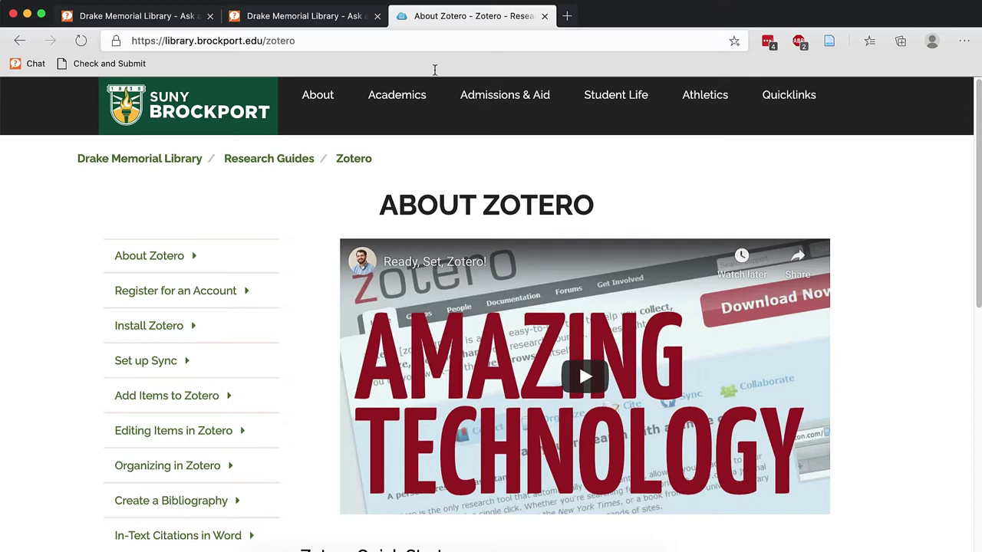
Load the Drake Memorial Library home page at brockport.edu/library in Edge.
{"action": "left_click", "coordinate": [390, 39]}
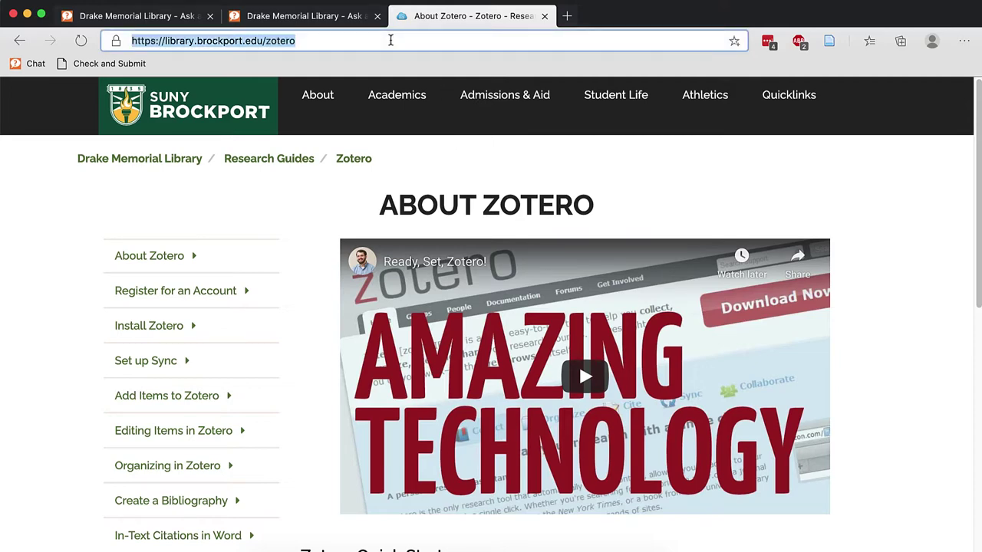
{"action": "type", "text": "brockport.edu/library"}
{"action": "key", "text": "Return"}
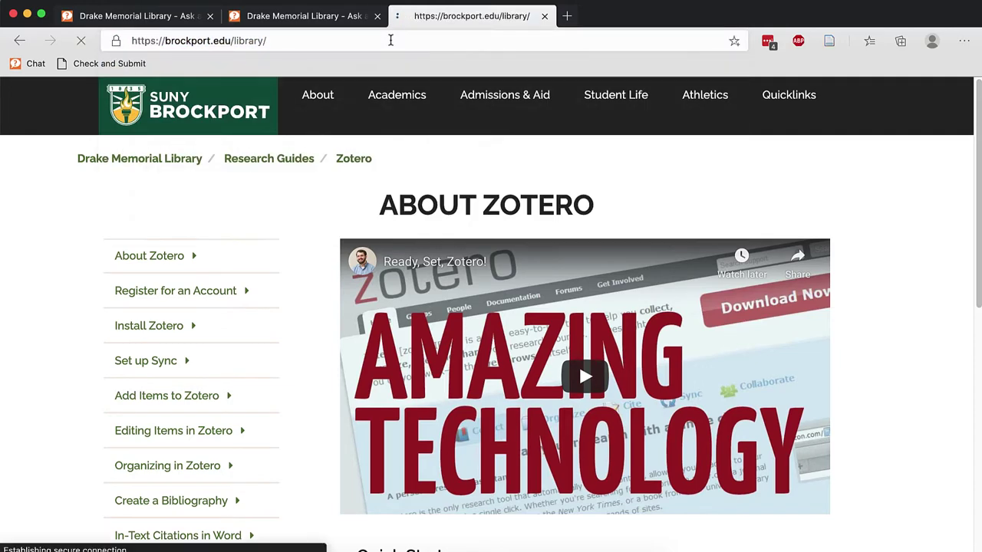
Open the Education subject resources from the library's Databases by Subject list.
{"action": "scroll", "coordinate": [437, 245], "scroll_direction": "down", "scroll_amount": 5}
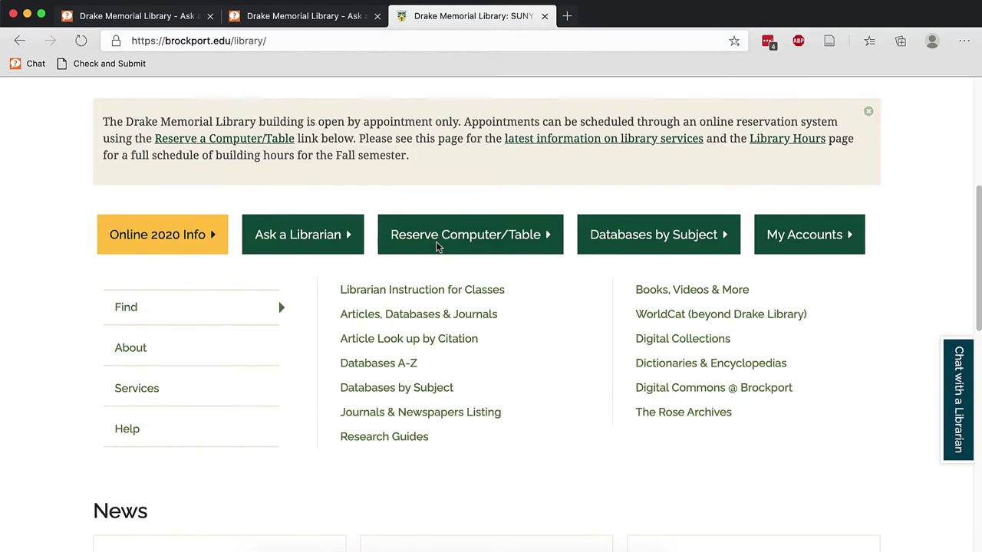
{"action": "left_click", "coordinate": [583, 244]}
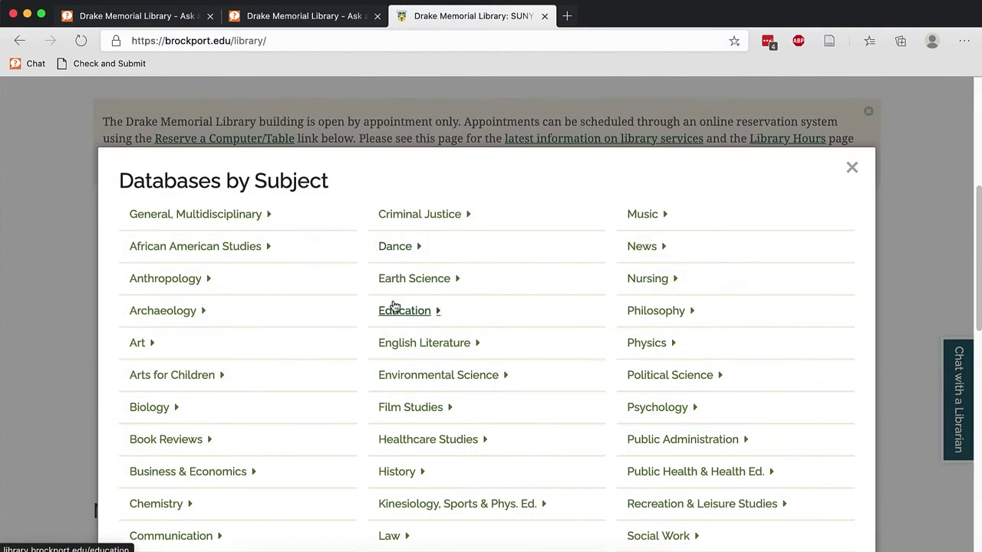
{"action": "left_click", "coordinate": [394, 308]}
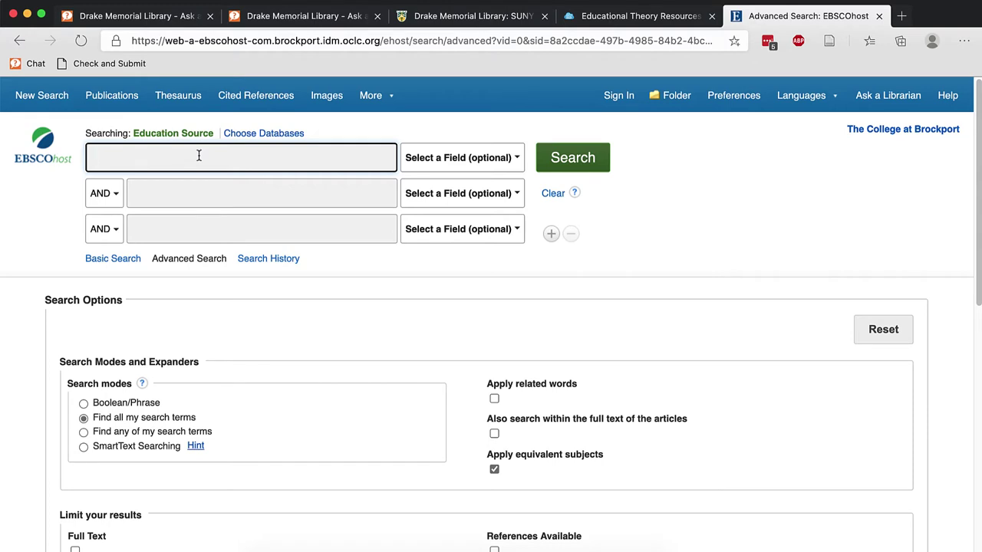
Search Education Source for 'information literacy' AND 'social practices' and open the second result's record.
{"action": "type", "text": "nformation literacy"}
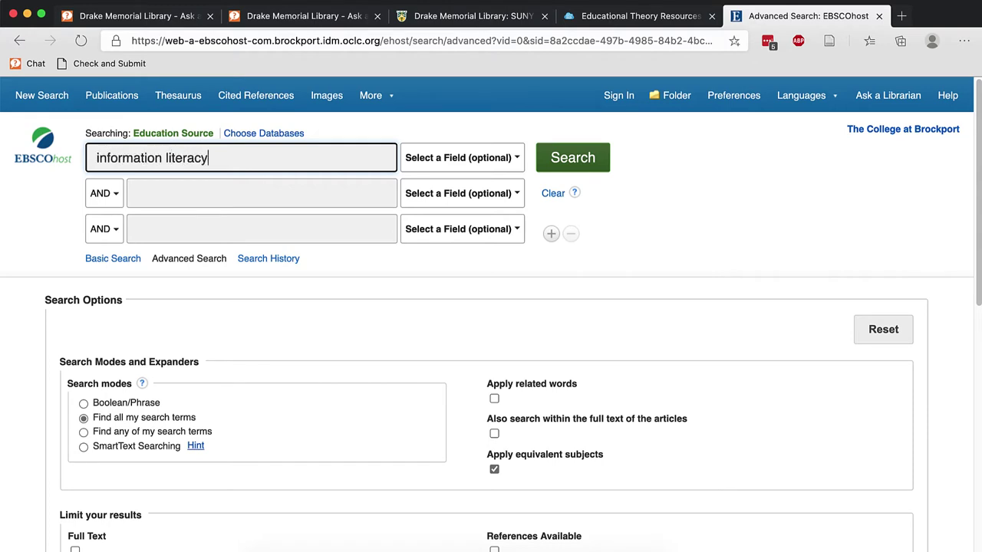
{"action": "key", "text": "Tab"}
{"action": "type", "text": "social practices"}
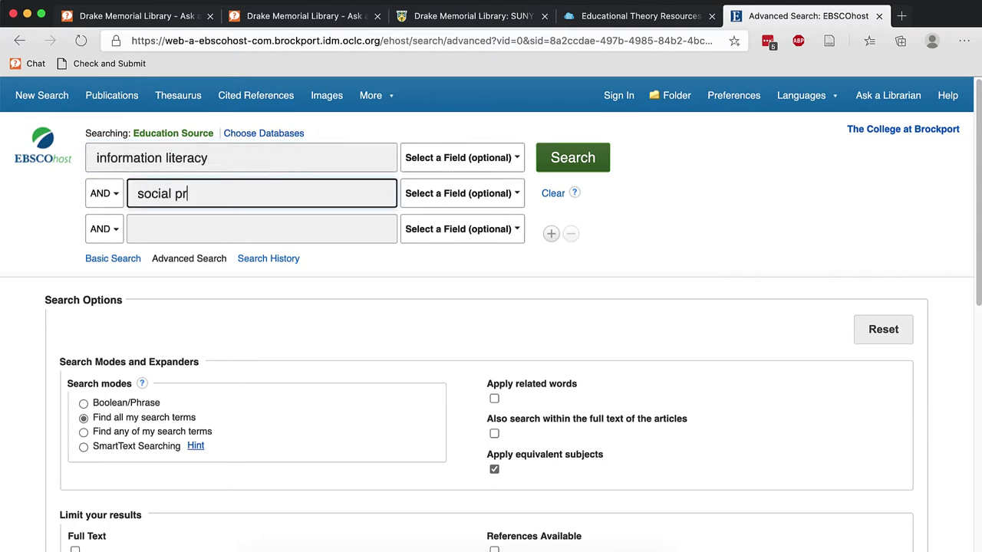
{"action": "left_click", "coordinate": [572, 157]}
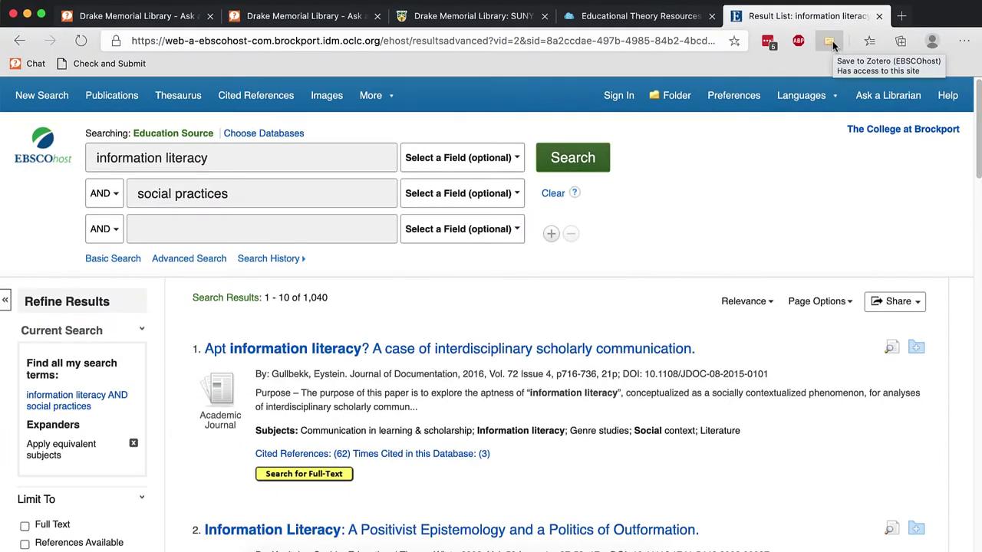
{"action": "scroll", "coordinate": [558, 291], "scroll_direction": "down", "scroll_amount": 5}
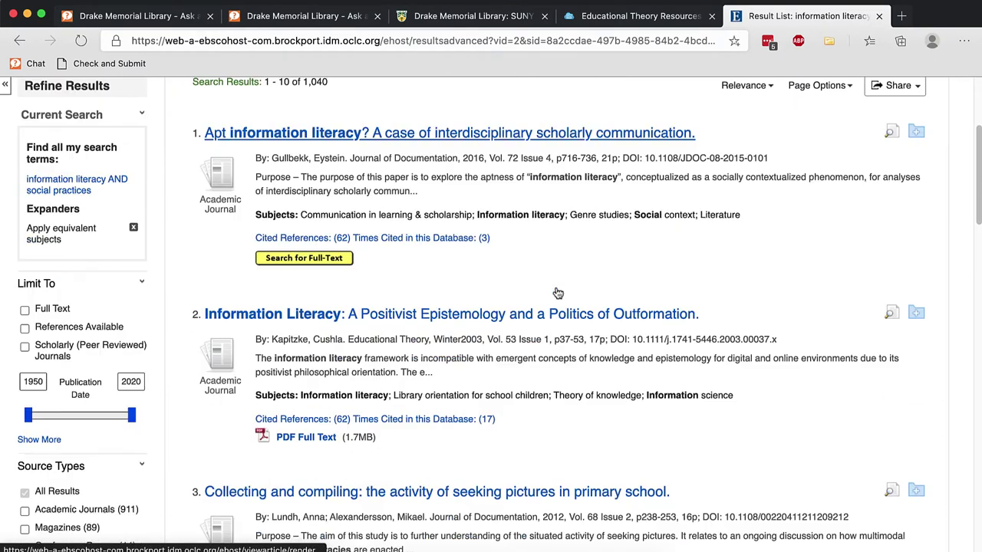
{"action": "left_click", "coordinate": [504, 316]}
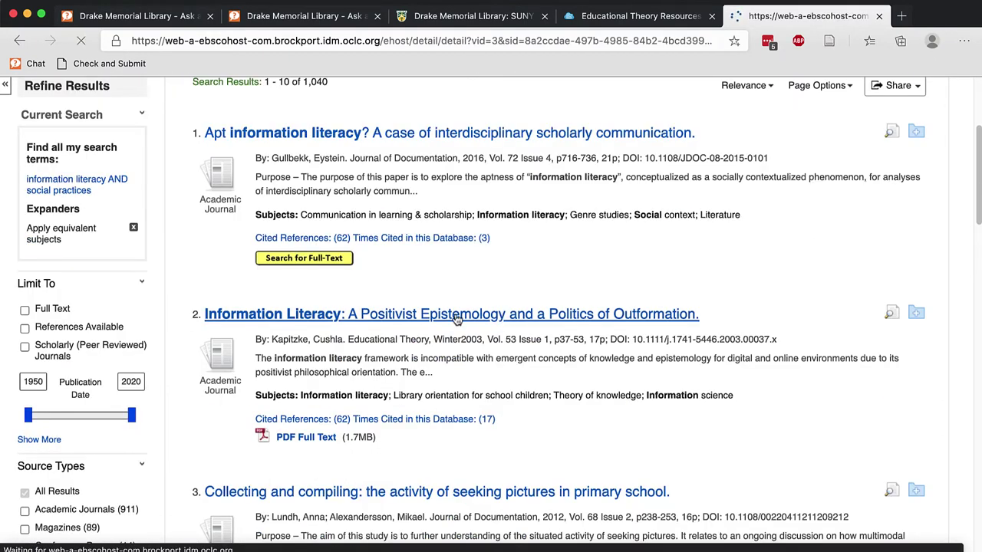
Show the demo collection in Zotero, cancelling a started New Collection without creating it.
{"action": "key", "text": "super+Tab"}
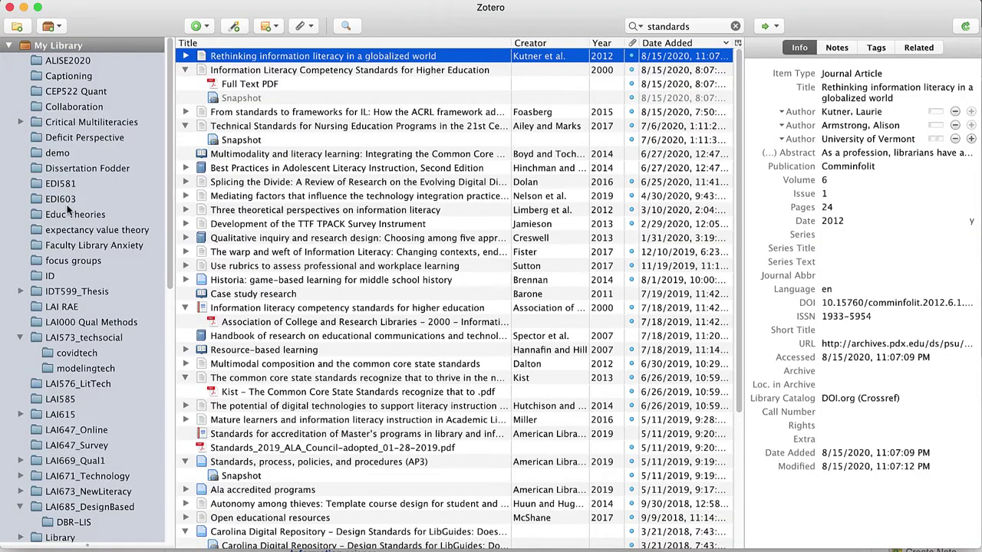
{"action": "left_click", "coordinate": [68, 154]}
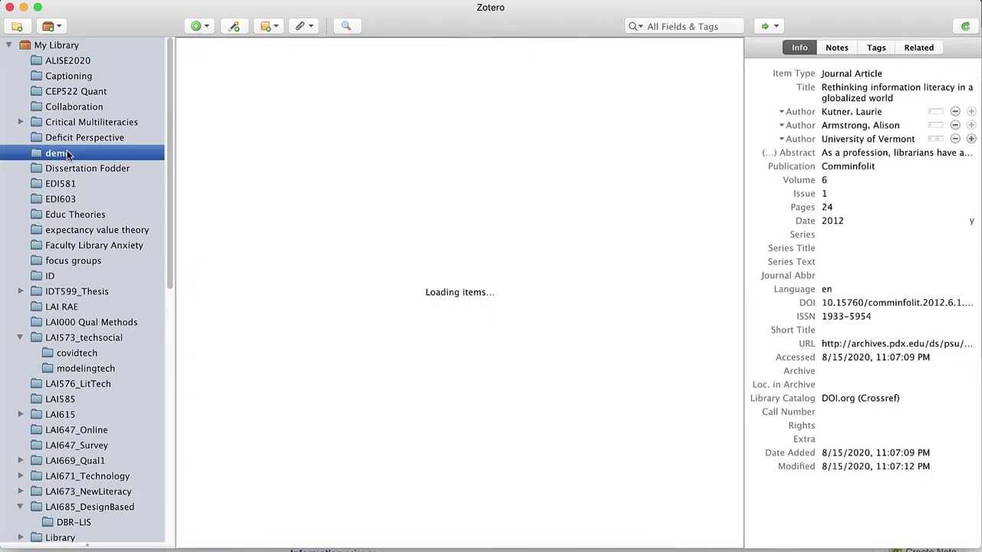
{"action": "left_click", "coordinate": [17, 26]}
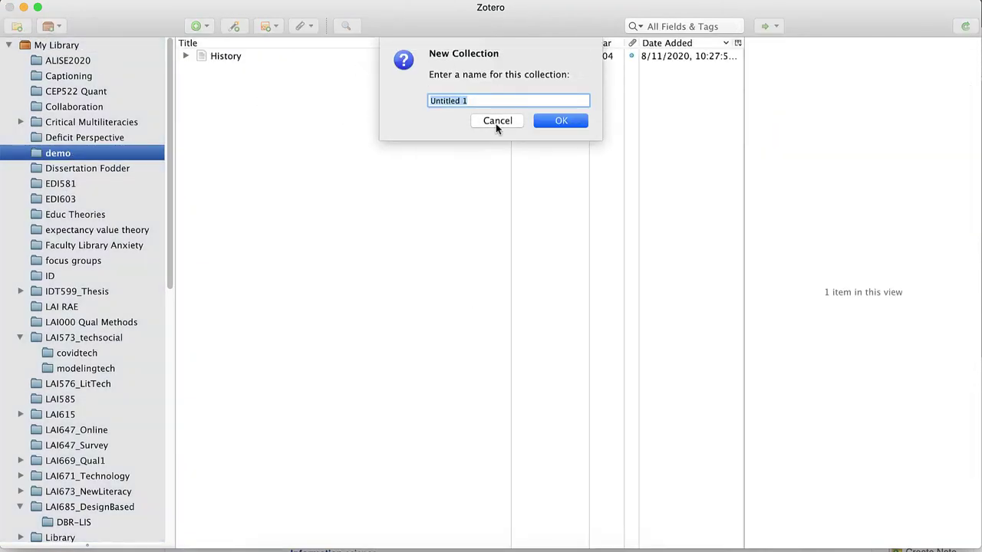
{"action": "left_click", "coordinate": [495, 123]}
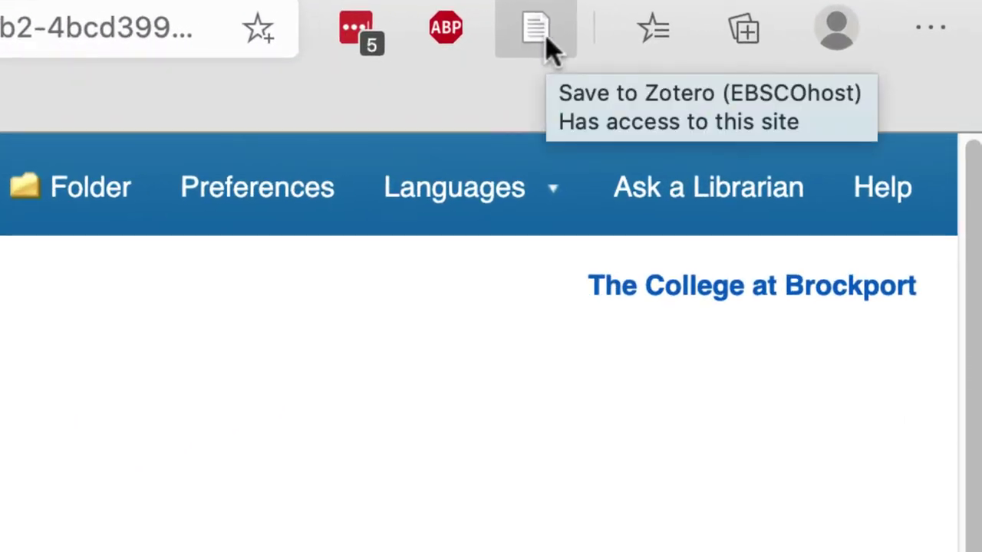
Save the Positivist Epistemology article via the Zotero Connector, keeping demo as the destination.
{"action": "left_click", "coordinate": [541, 36]}
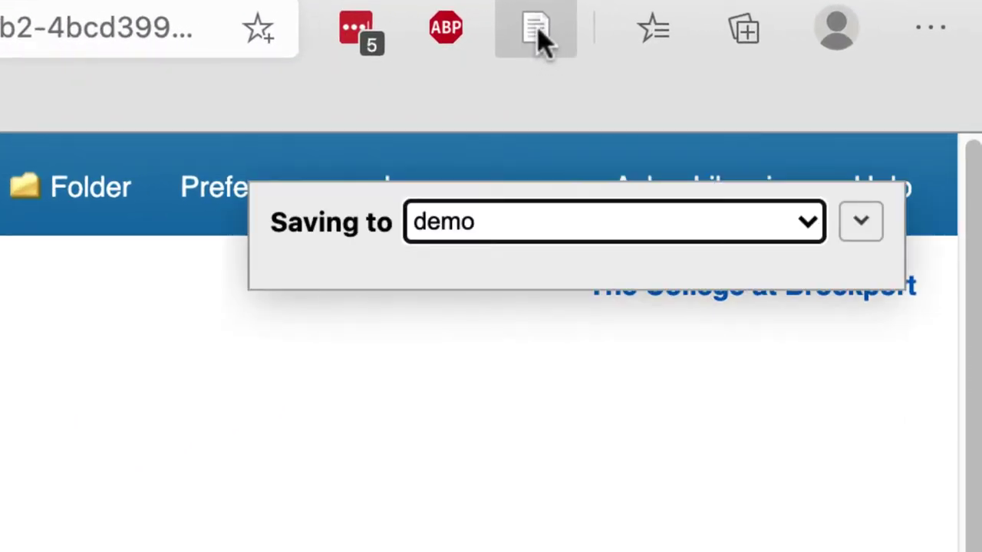
{"action": "left_click", "coordinate": [501, 242]}
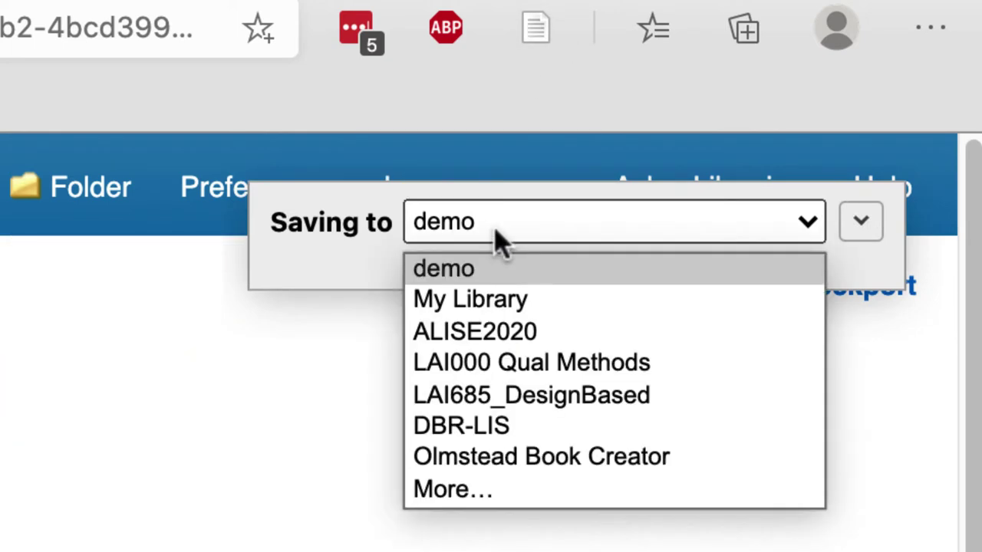
{"action": "left_click", "coordinate": [499, 241]}
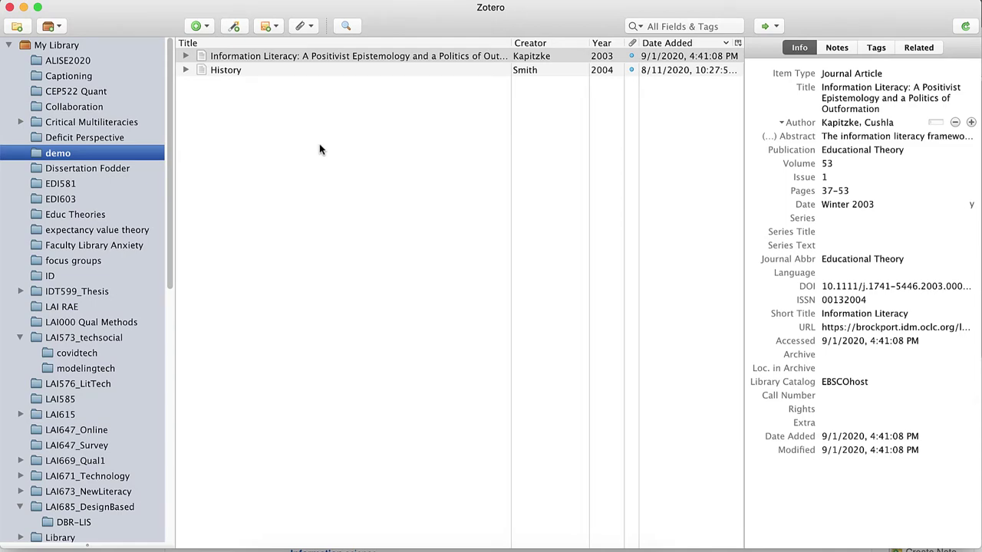
Convert the article's title to sentence case, trying Title Case before settling on sentence case.
{"action": "left_click", "coordinate": [818, 97]}
{"action": "right_click", "coordinate": [849, 100]}
{"action": "left_click", "coordinate": [863, 118]}
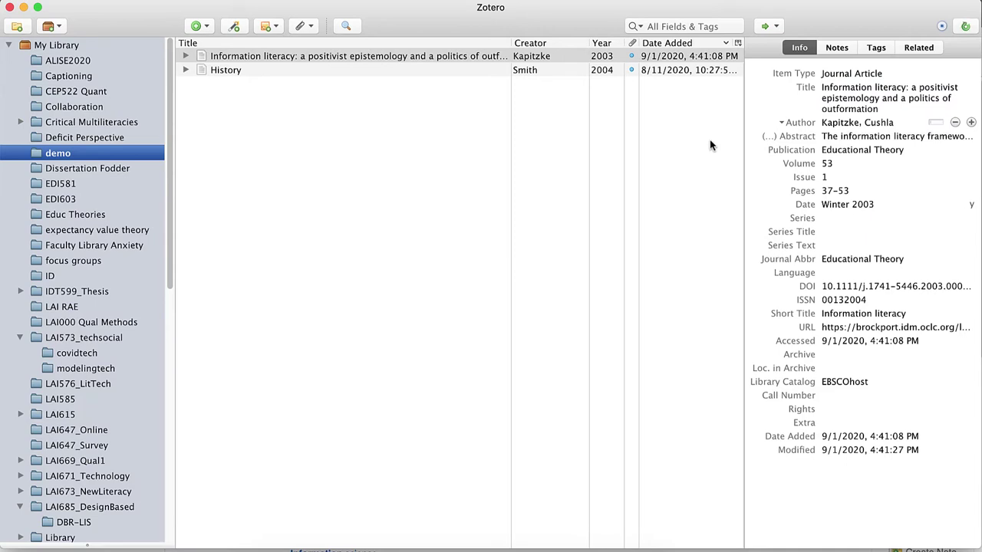
{"action": "left_click", "coordinate": [882, 98]}
{"action": "right_click", "coordinate": [896, 96]}
{"action": "left_click", "coordinate": [916, 100]}
{"action": "left_click", "coordinate": [824, 94]}
{"action": "right_click", "coordinate": [862, 95]}
{"action": "left_click", "coordinate": [870, 118]}
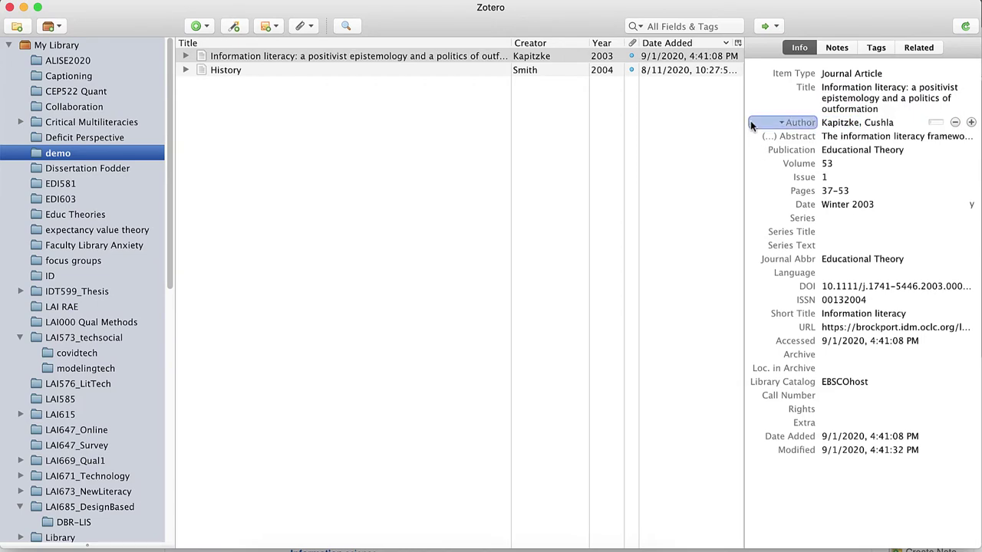
Capitalize the 'A' after the colon in the title, leaving the DOI unchanged.
{"action": "left_click", "coordinate": [904, 86]}
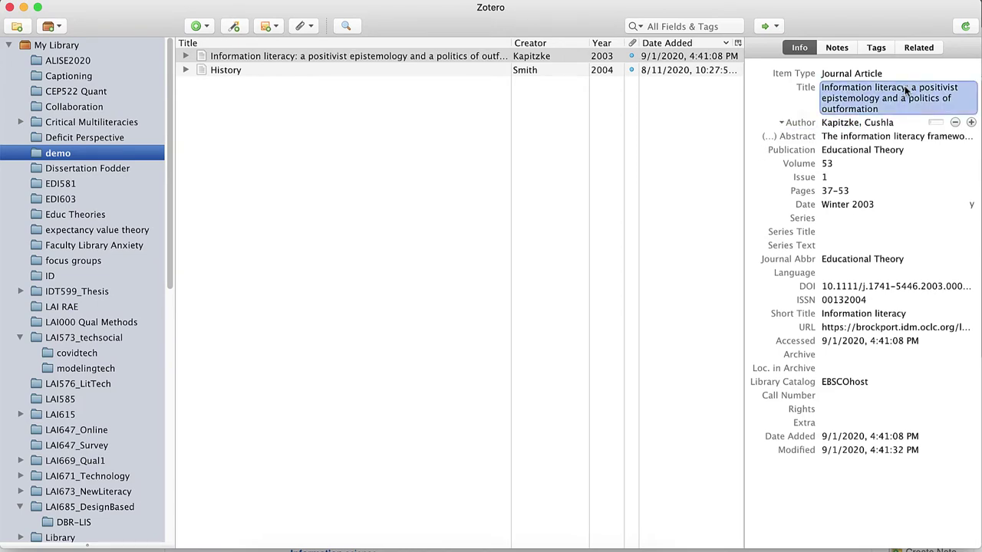
{"action": "left_click", "coordinate": [915, 89]}
{"action": "key", "text": "BackSpace"}
{"action": "type", "text": "A"}
{"action": "left_click", "coordinate": [781, 114]}
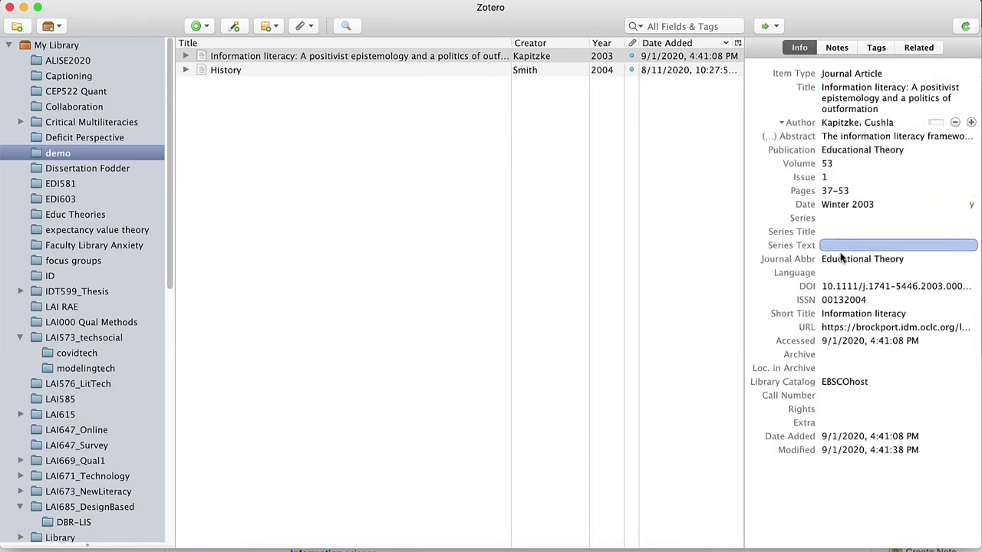
{"action": "left_click", "coordinate": [832, 286]}
{"action": "key", "text": "Escape"}
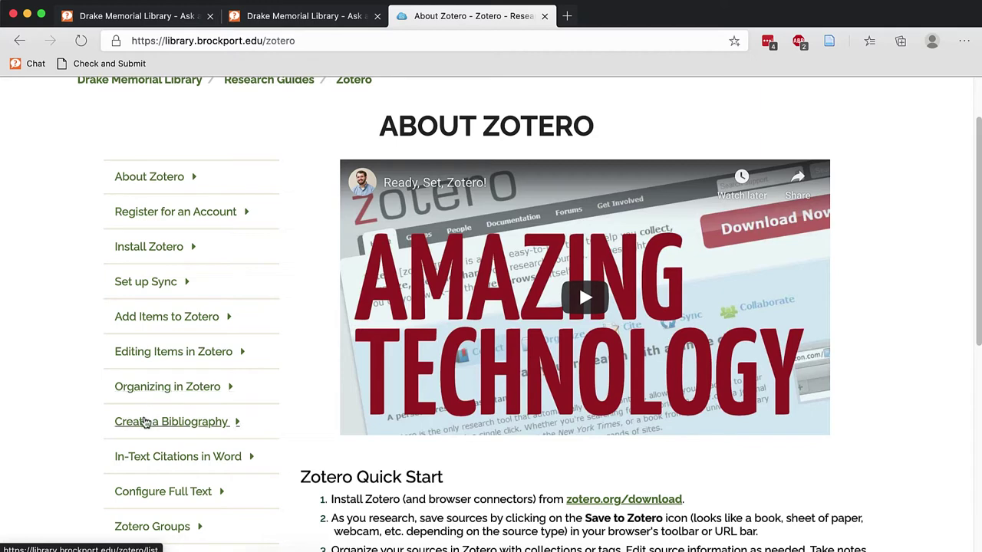
Copy the Brockport OpenURL Resolver Link address from the Configure Full Text guide.
{"action": "scroll", "coordinate": [144, 423], "scroll_direction": "down", "scroll_amount": 3}
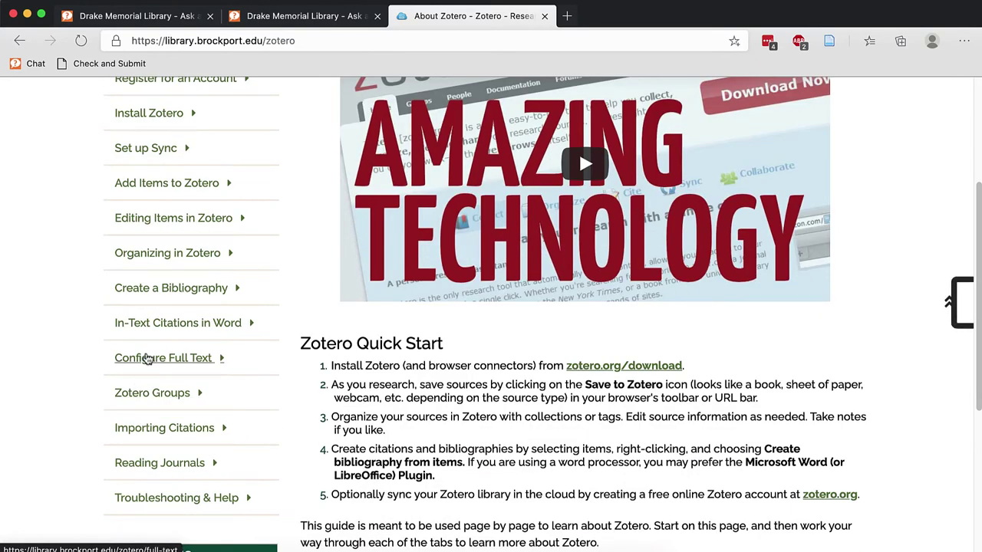
{"action": "left_click", "coordinate": [148, 359]}
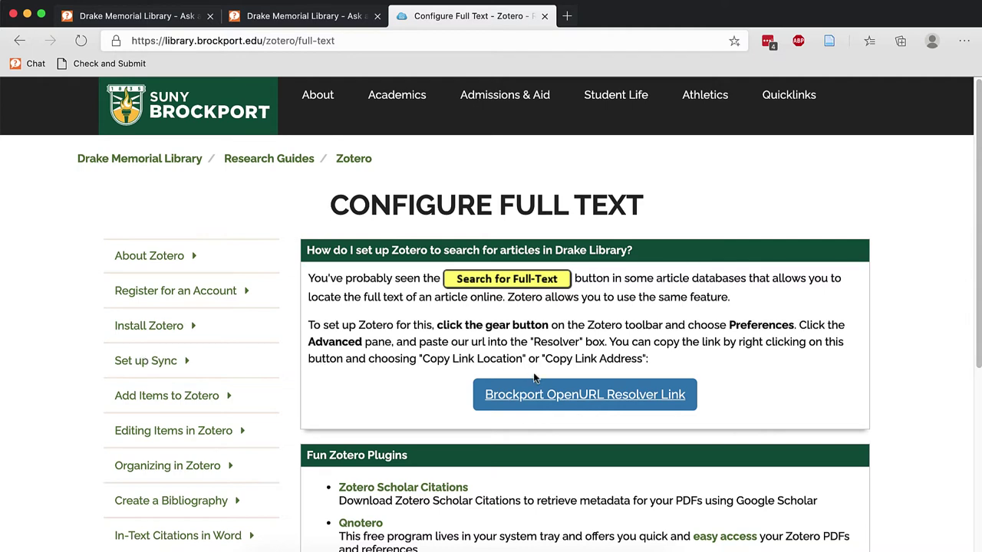
{"action": "right_click", "coordinate": [556, 397]}
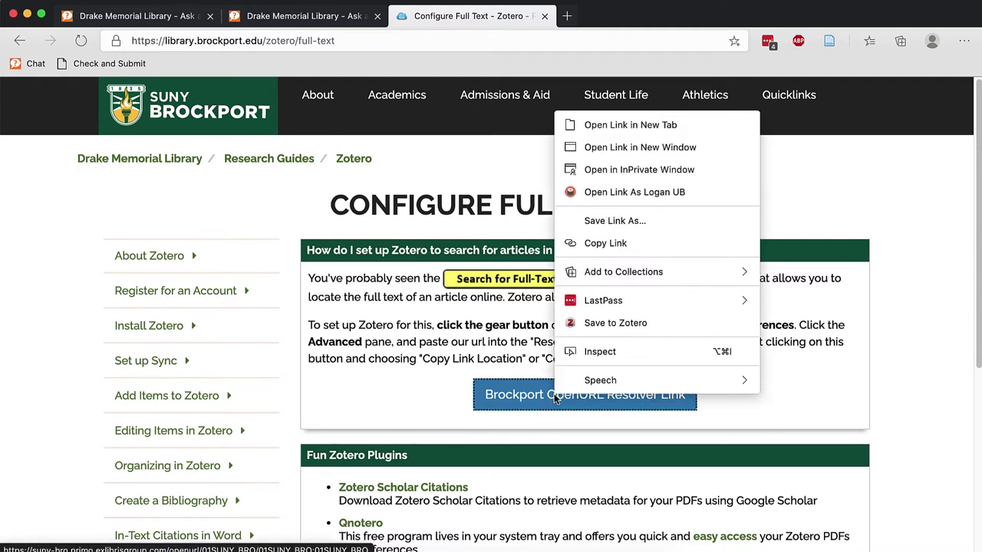
{"action": "left_click", "coordinate": [618, 244]}
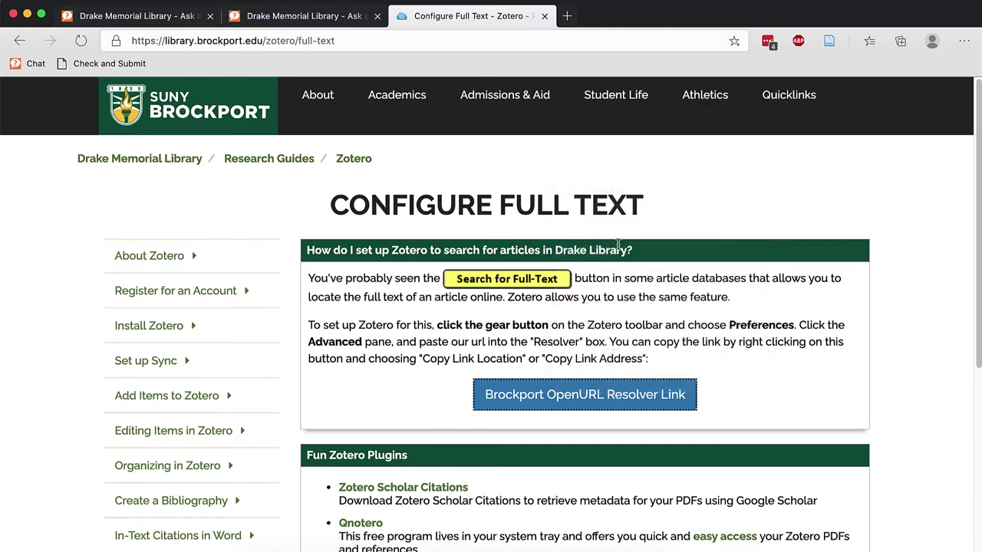
{"action": "left_click", "coordinate": [461, 536]}
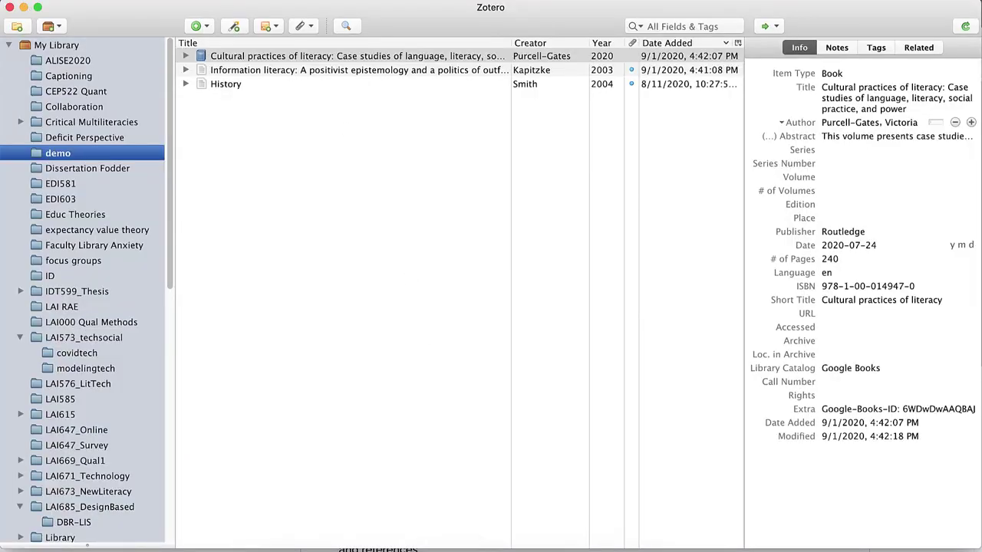
Replace Zotero's Advanced OpenURL Resolver with the copied suny-bro.primo.exlibrisgroup.com address.
{"action": "key", "text": "super+comma"}
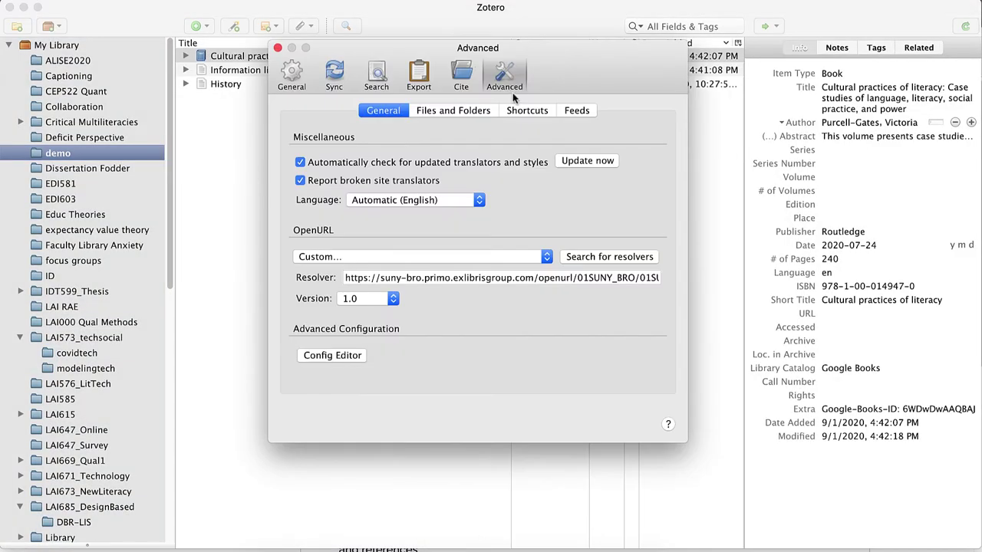
{"action": "triple_click", "coordinate": [453, 281]}
{"action": "key", "text": "Right"}
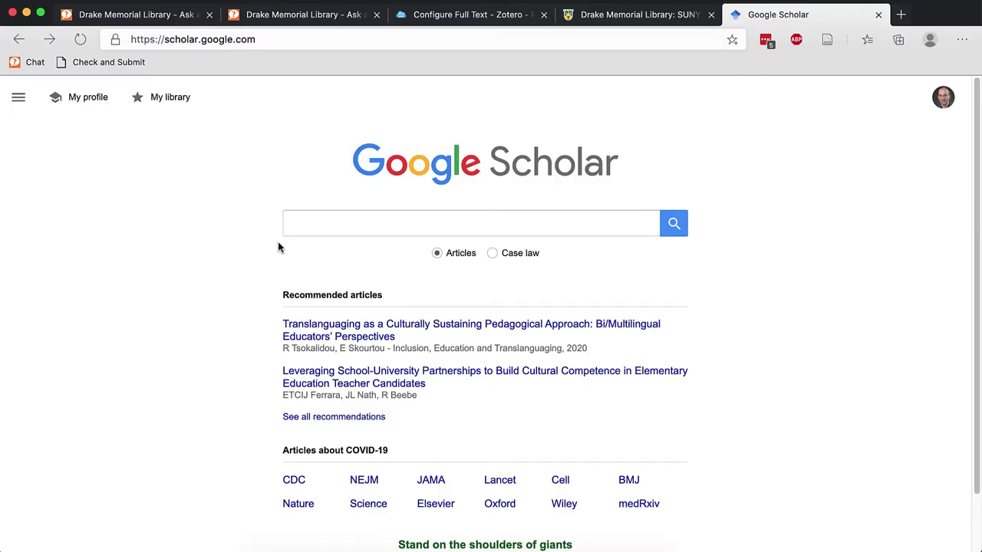
Search Google Scholar for 'information literacy social practice' and save the Cultural Practices of Literacy book.
{"action": "left_click", "coordinate": [296, 227]}
{"action": "key", "text": "Down"}
{"action": "key", "text": "Return"}
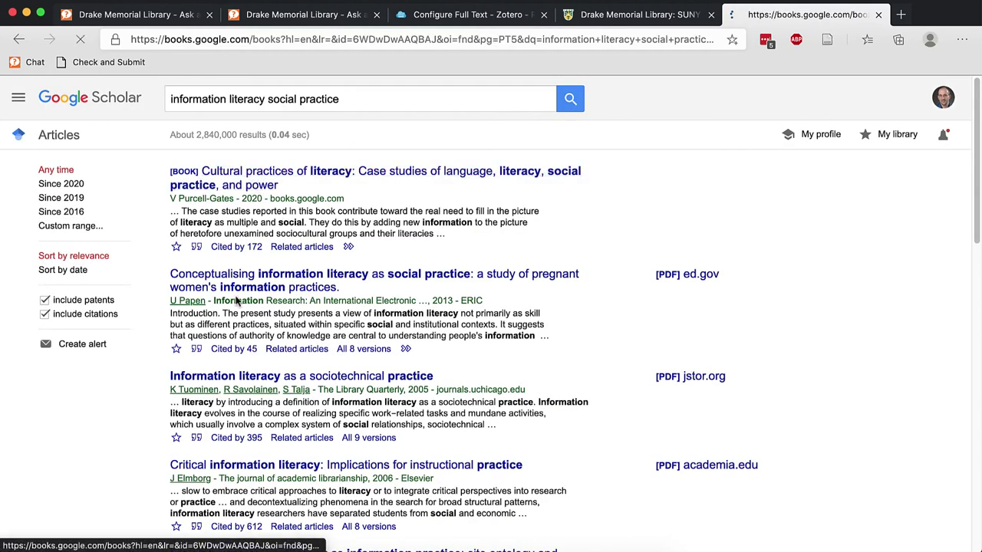
{"action": "left_click", "coordinate": [295, 184]}
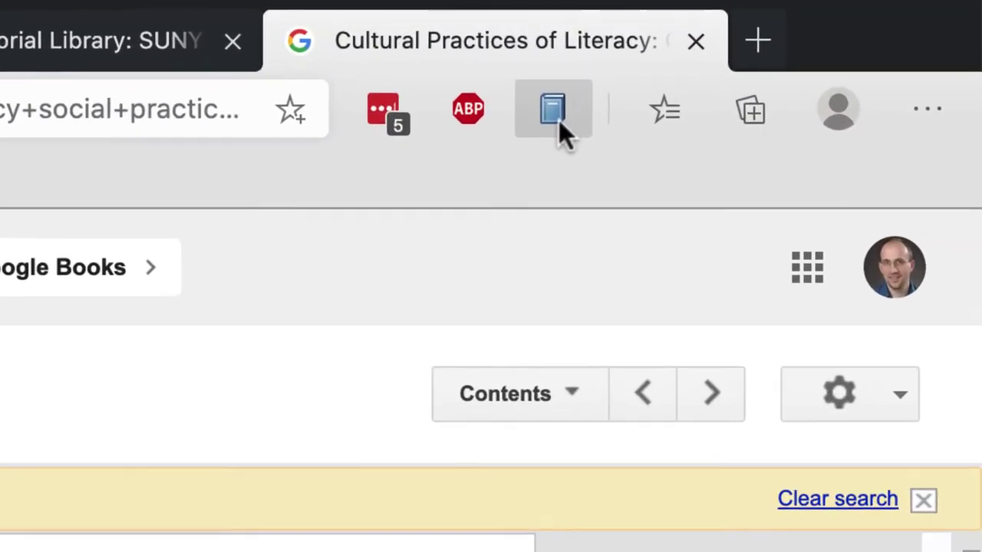
{"action": "left_click", "coordinate": [776, 63]}
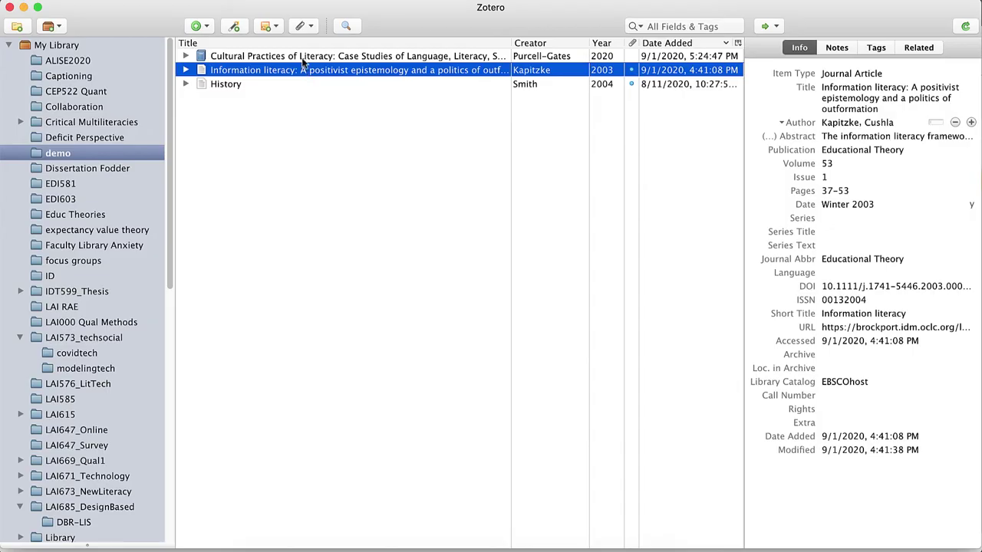
Convert the Cultural Practices of Literacy book's title to sentence case.
{"action": "left_click", "coordinate": [302, 59]}
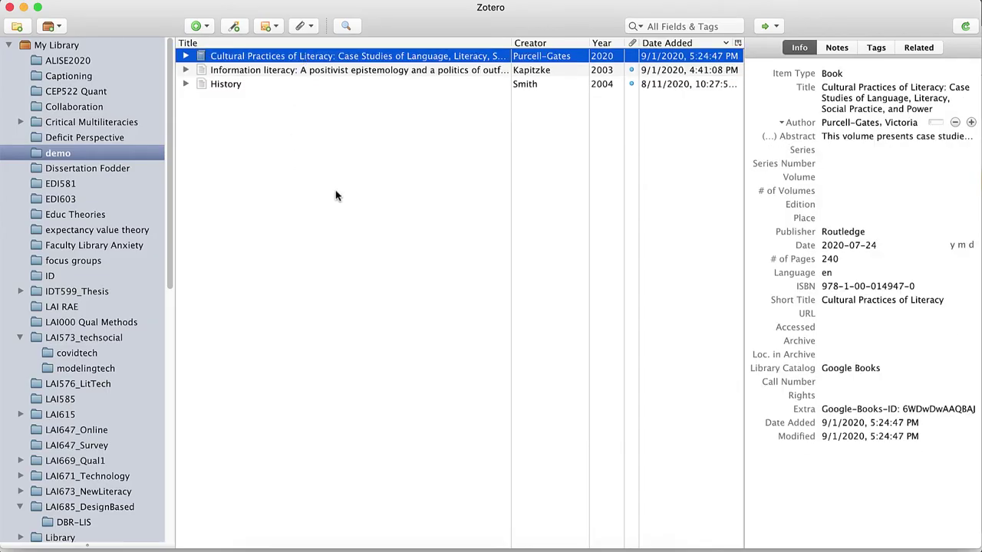
{"action": "left_click", "coordinate": [867, 97]}
{"action": "right_click", "coordinate": [867, 97]}
{"action": "left_click", "coordinate": [873, 112]}
Capitalize the 'C' of 'Case' after the colon, leaving the book's date unchanged.
{"action": "left_click", "coordinate": [943, 96]}
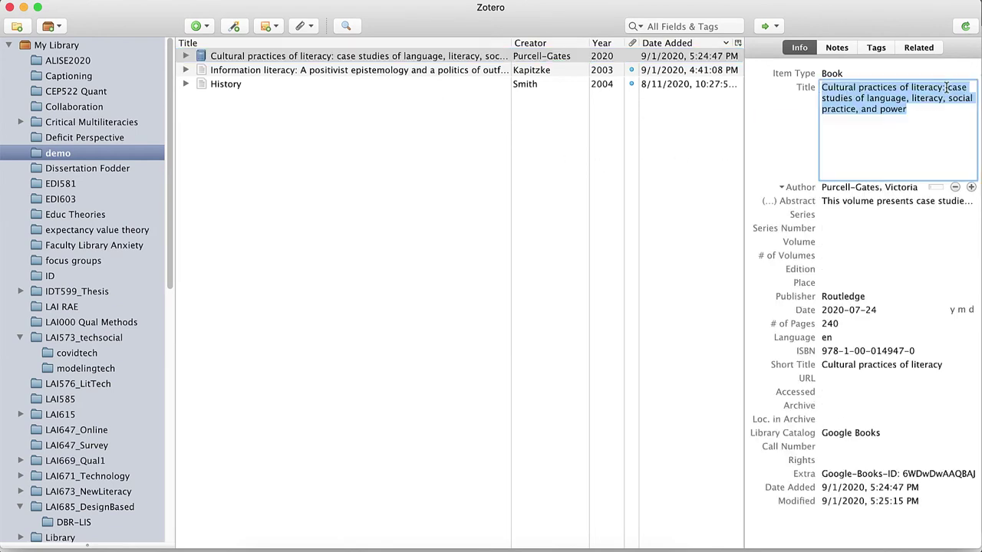
{"action": "left_click", "coordinate": [959, 89]}
{"action": "key", "text": "BackSpace"}
{"action": "type", "text": "C"}
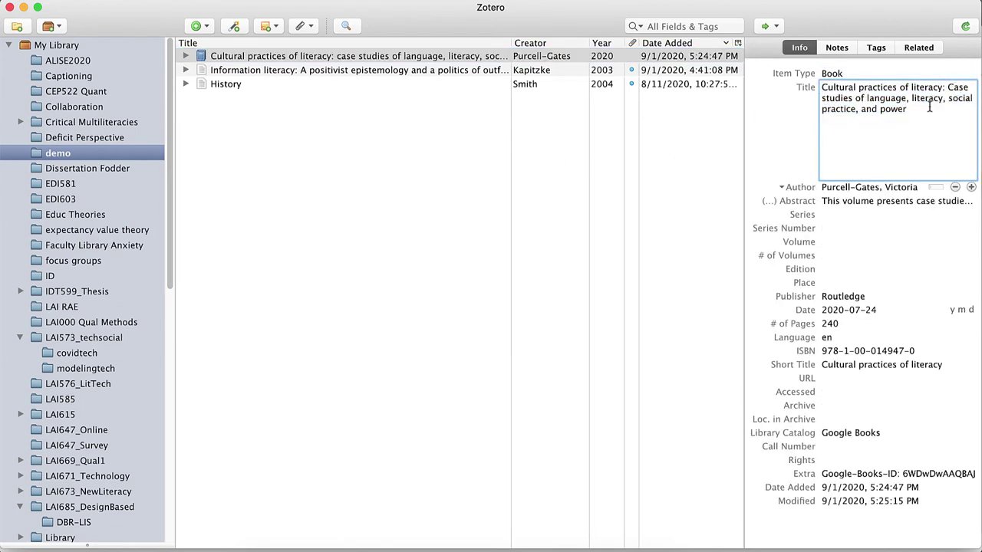
{"action": "left_click", "coordinate": [794, 171]}
{"action": "left_click", "coordinate": [844, 218]}
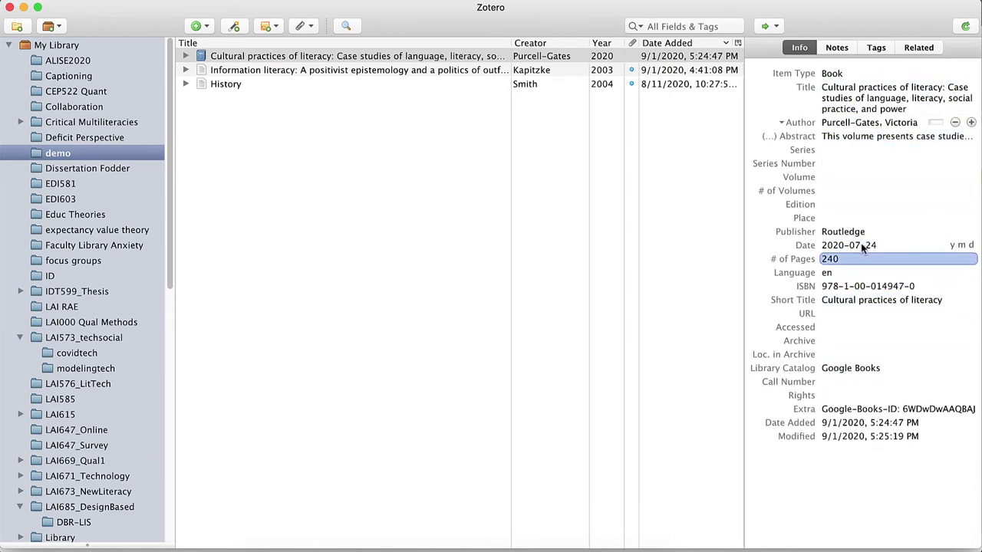
{"action": "left_click", "coordinate": [862, 245]}
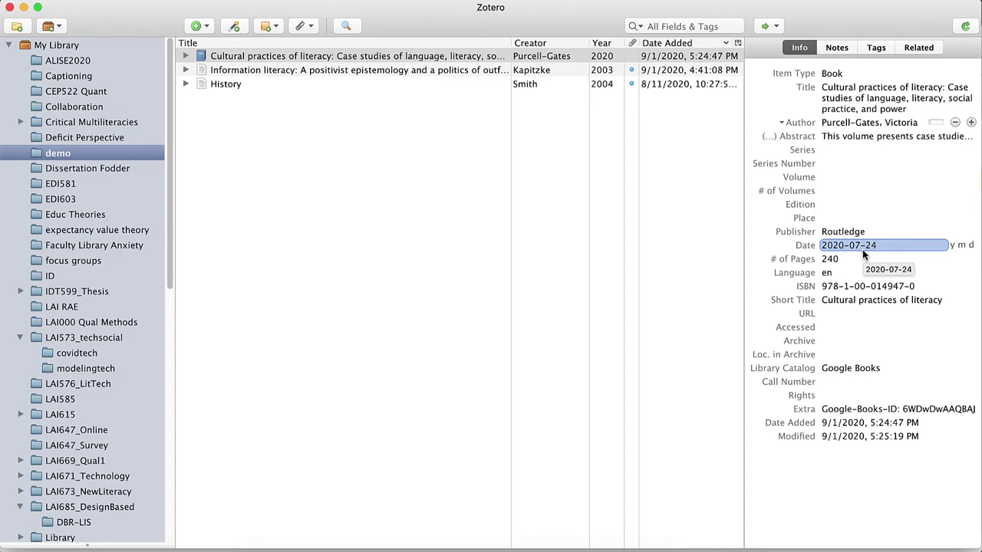
{"action": "key", "text": "Return"}
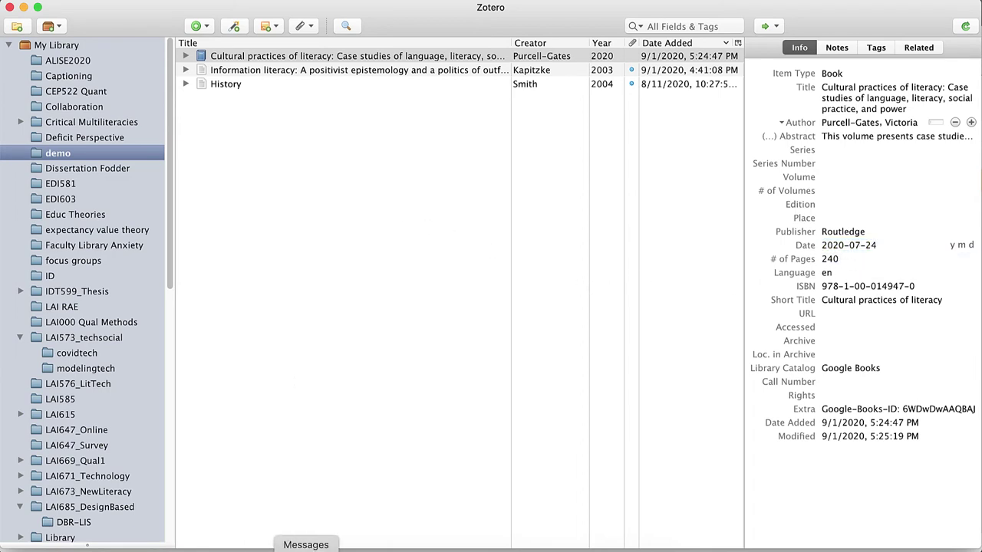
Back in Google Books, view the book's preview down to its copyright page showing 2007 and the 2013 Routledge edition.
{"action": "left_click", "coordinate": [332, 543]}
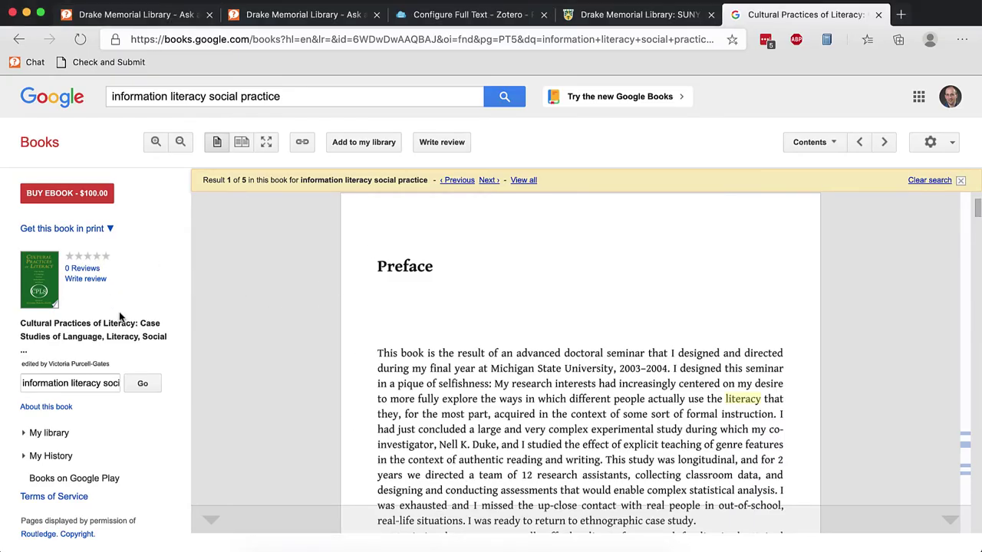
{"action": "left_click", "coordinate": [68, 407]}
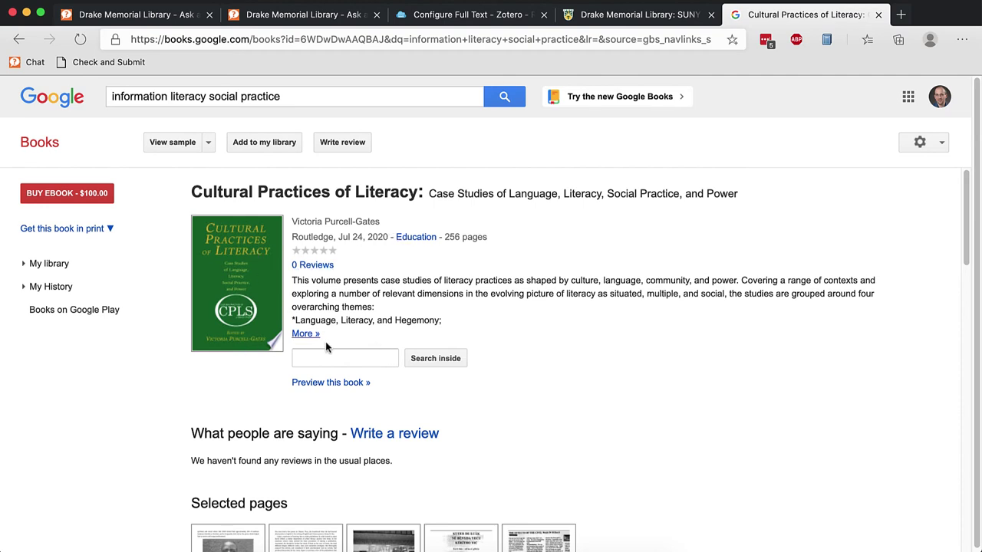
{"action": "left_click", "coordinate": [258, 304]}
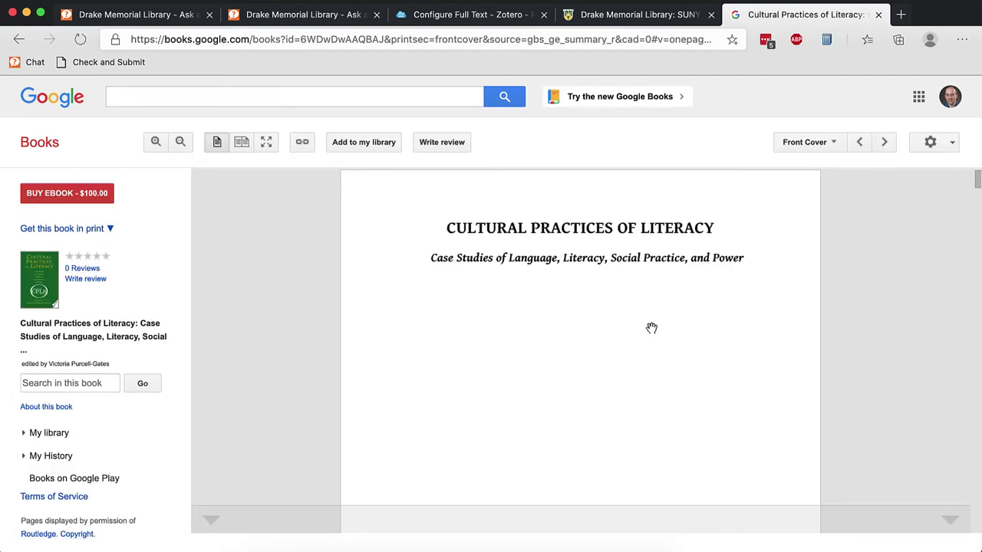
{"action": "scroll", "coordinate": [652, 329], "scroll_direction": "down", "scroll_amount": 5}
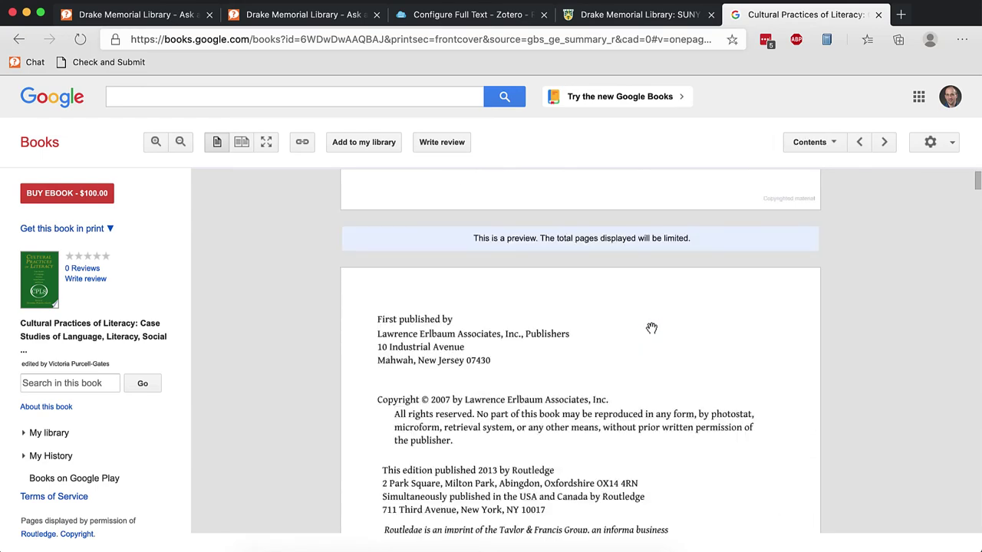
{"action": "scroll", "coordinate": [651, 329], "scroll_direction": "down", "scroll_amount": 1}
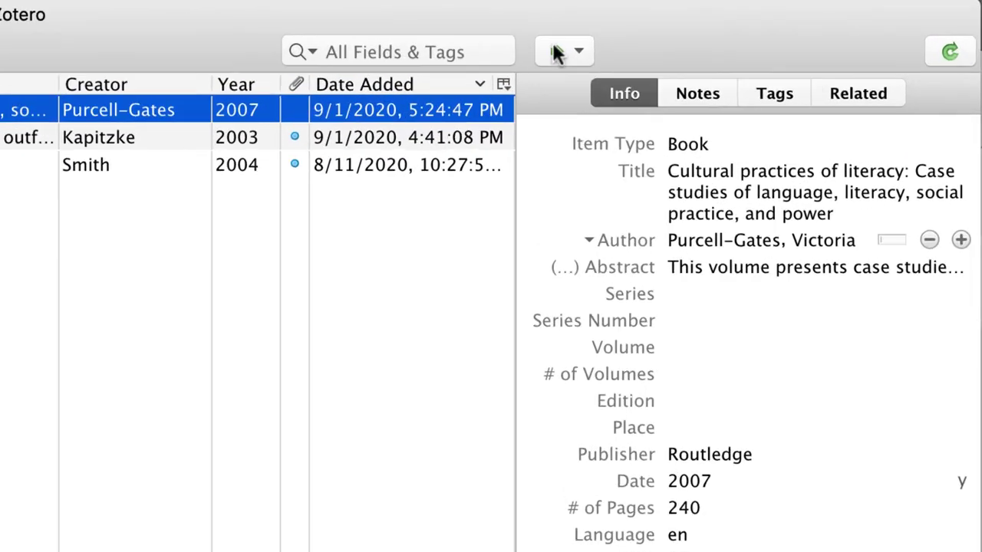
Bring up Zotero's Locate menu of ways to look the book up online.
{"action": "left_click", "coordinate": [765, 26]}
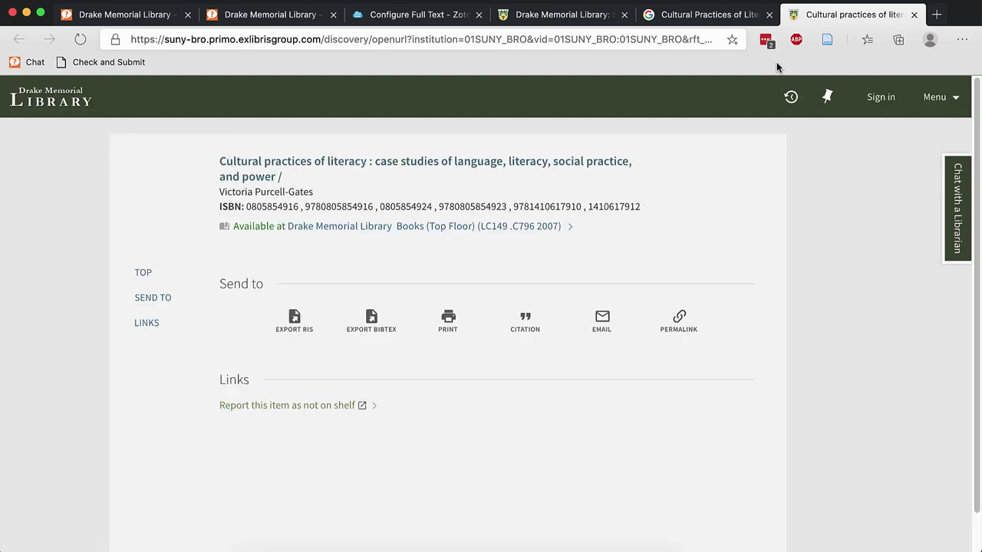
Scroll the Primo record to How to Get It, showing the book available at LC149 .C796 2007.
{"action": "scroll", "coordinate": [442, 445], "scroll_direction": "down", "scroll_amount": 3}
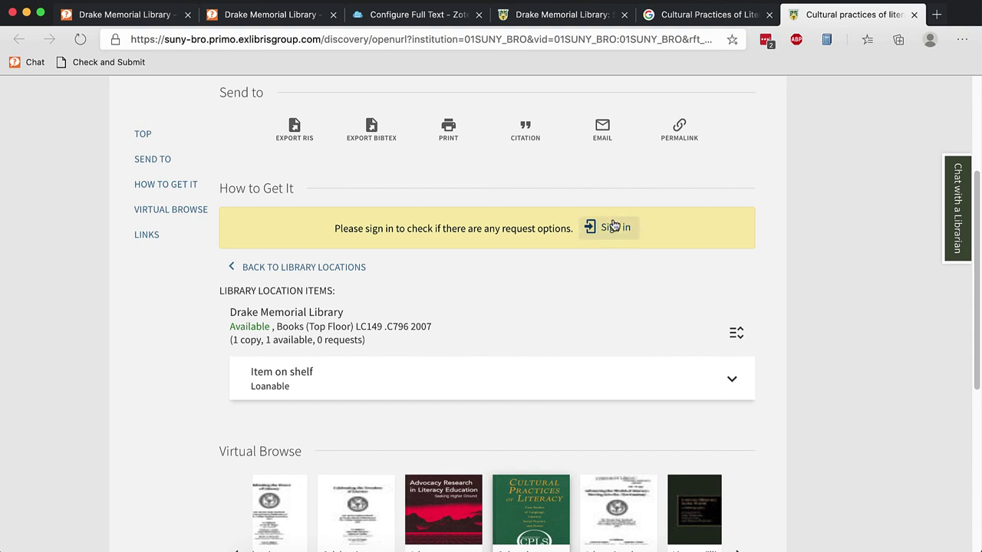